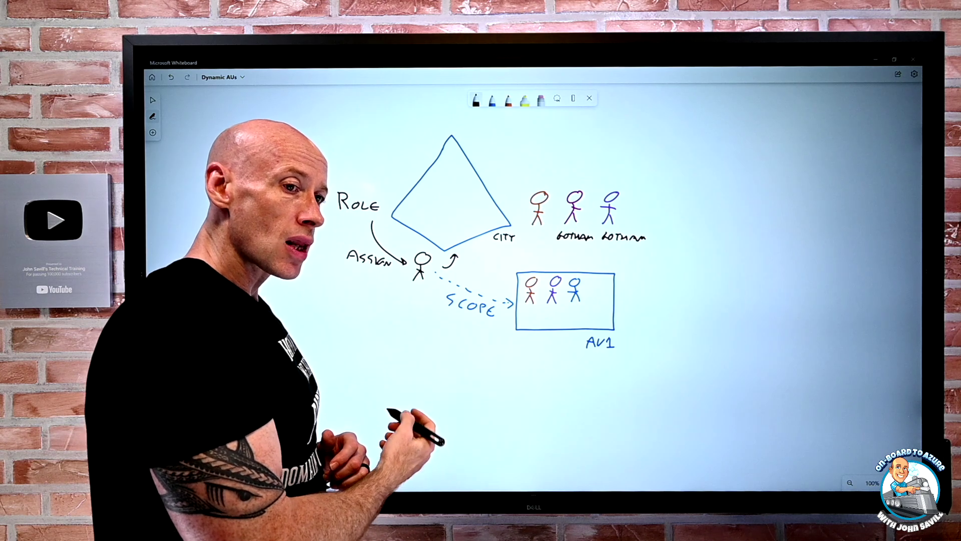
# Handwrite the membership rule "CITY EQ GOTHAM" inside the AU1 box on the whiteboard.
pyautogui.moveTo(527, 316); pyautogui.dragTo(621, 326)
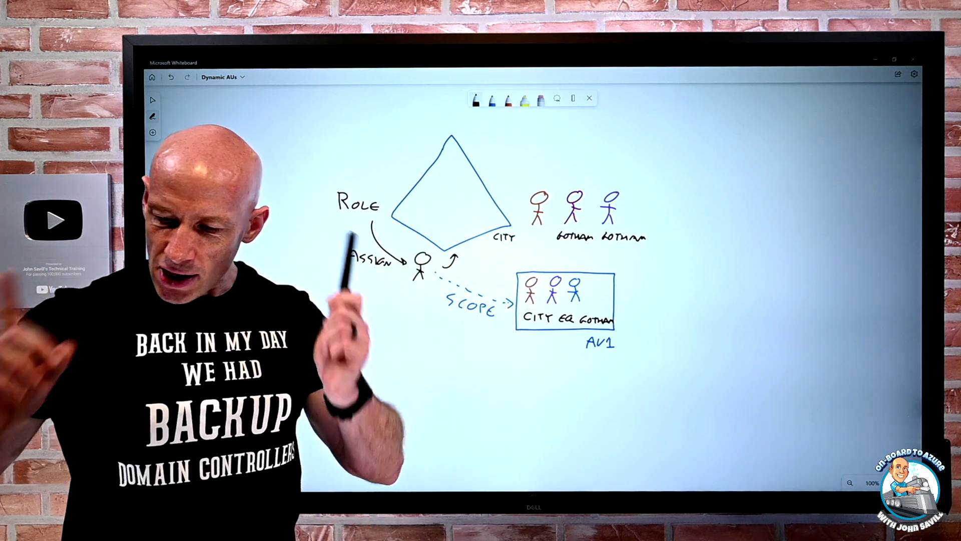
# Switch to the Azure portal in Microsoft Edge and open the Gotham Users administrative unit of the SavillTech directory.
pyautogui.press('super+Tab')
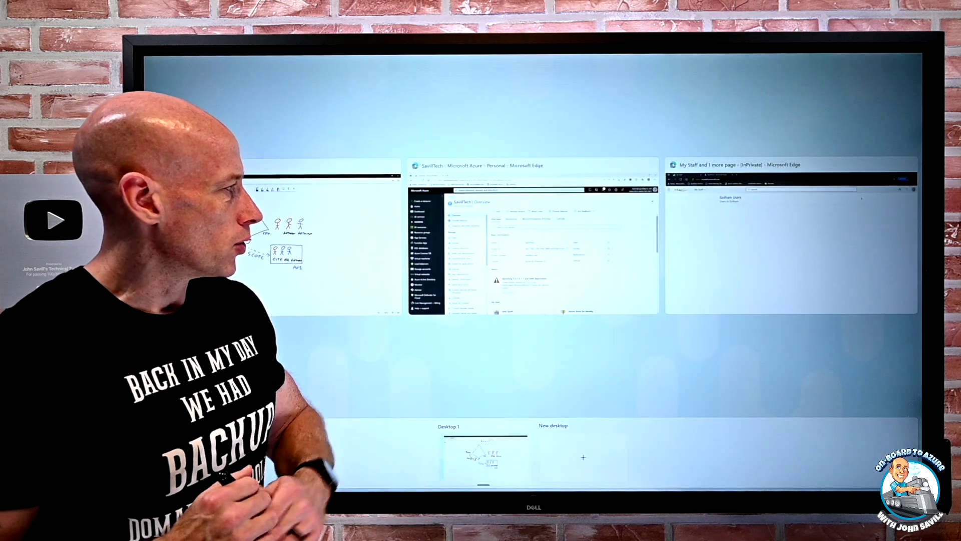
pyautogui.click(580, 311)
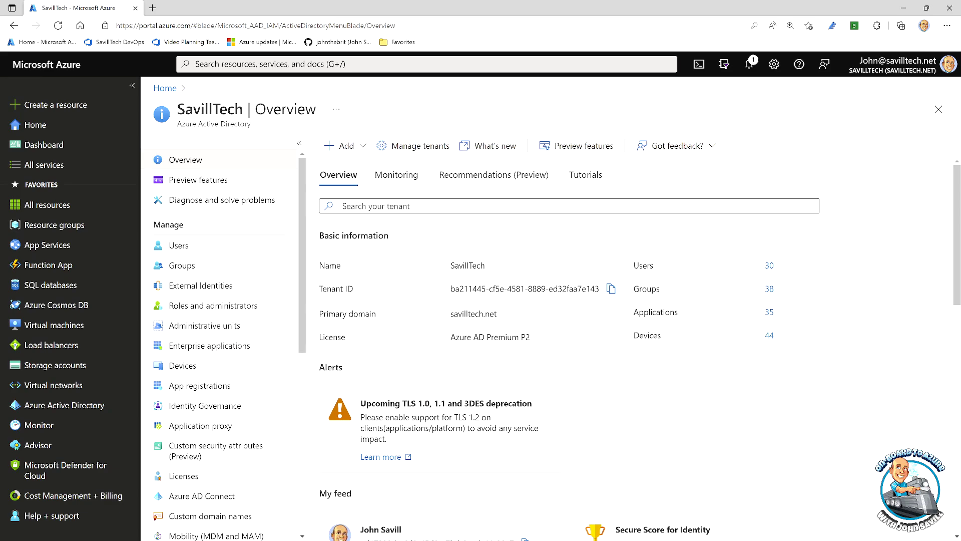
pyautogui.click(199, 328)
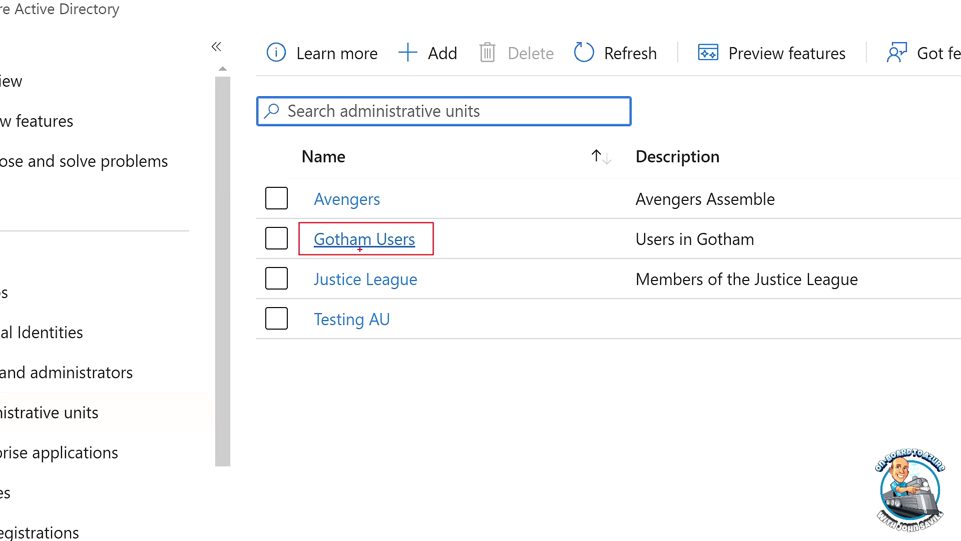
pyautogui.click(360, 249)
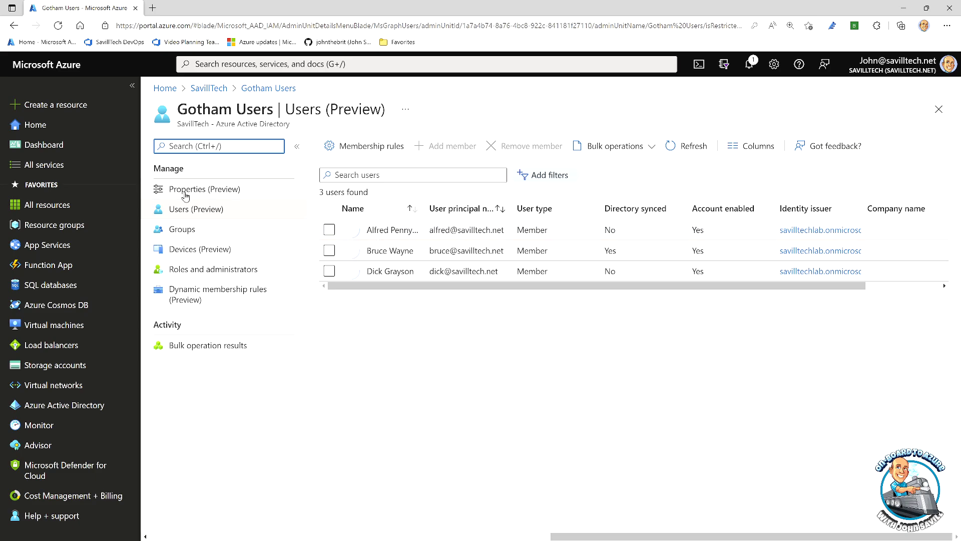
# Examine the membership type options in the Gotham Users administrative unit's properties.
pyautogui.click(189, 197)
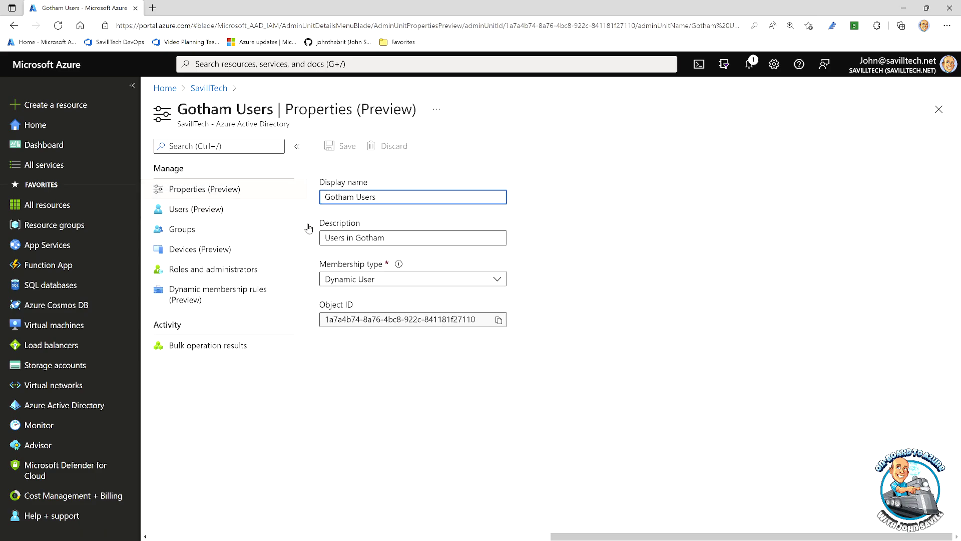
pyautogui.click(405, 278)
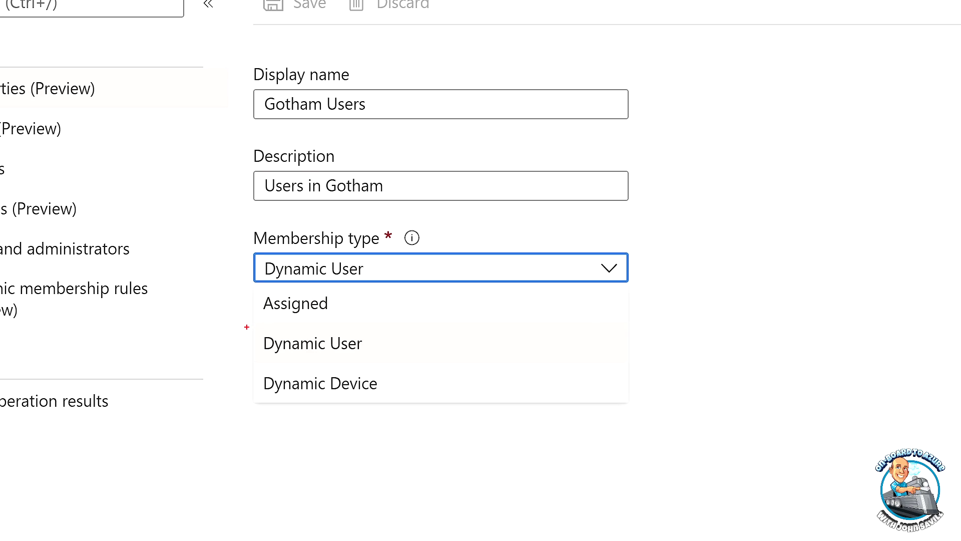
pyautogui.moveTo(246, 327)
pyautogui.mouseDown()
pyautogui.moveTo(330, 356)
pyautogui.moveTo(373, 356)
pyautogui.mouseUp()
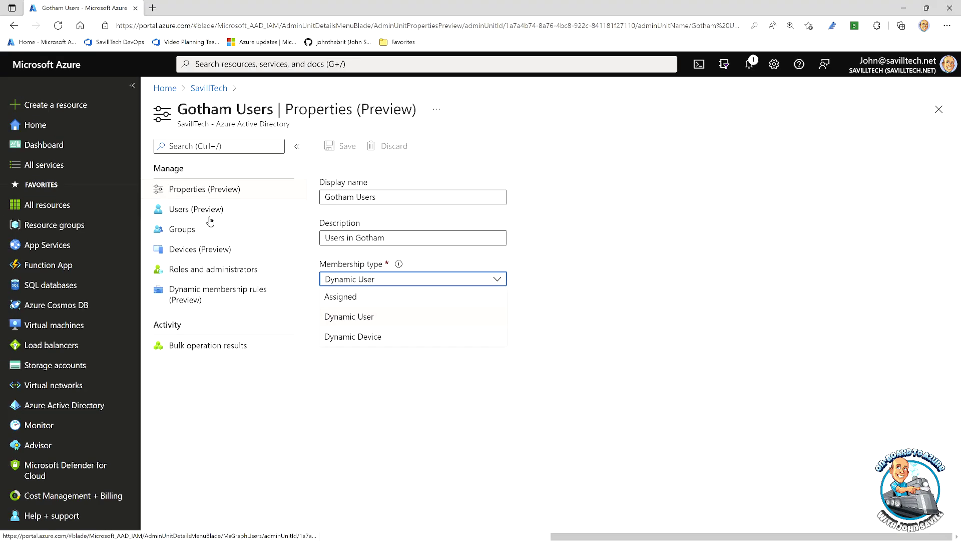
# Examine the property, operator, value and syntax of the Gotham Users unit's dynamic membership rule.
pyautogui.click(200, 296)
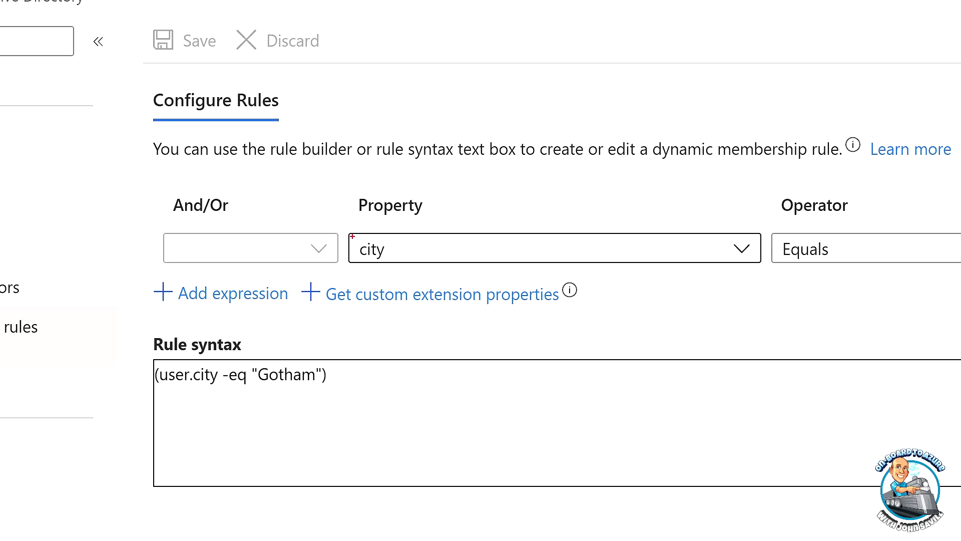
pyautogui.moveTo(353, 236); pyautogui.dragTo(398, 265)
pyautogui.moveTo(776, 239); pyautogui.dragTo(836, 267)
pyautogui.press('Escape')
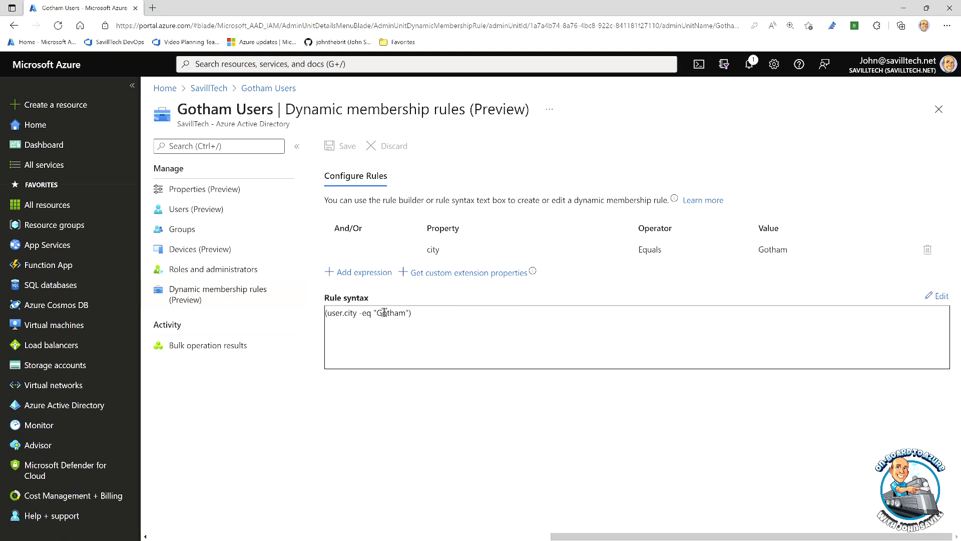
pyautogui.moveTo(466, 321); pyautogui.dragTo(272, 296)
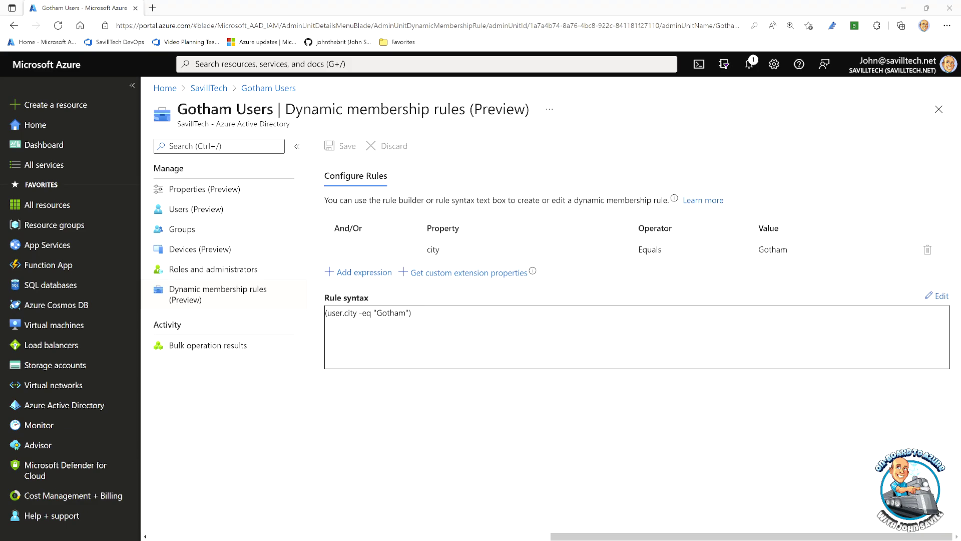
# Open the last listed member of Gotham Users and check the city in that profile's contact info.
pyautogui.click(203, 211)
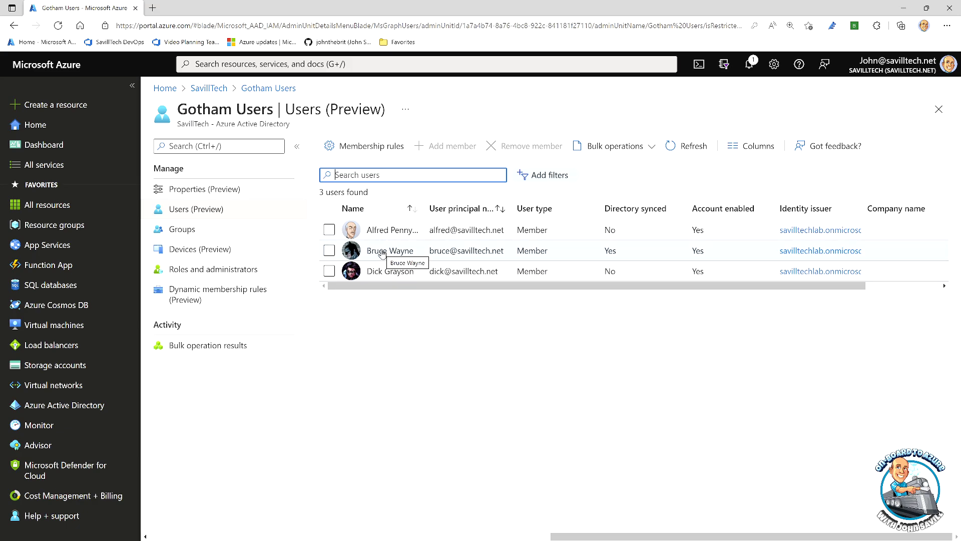
pyautogui.click(378, 273)
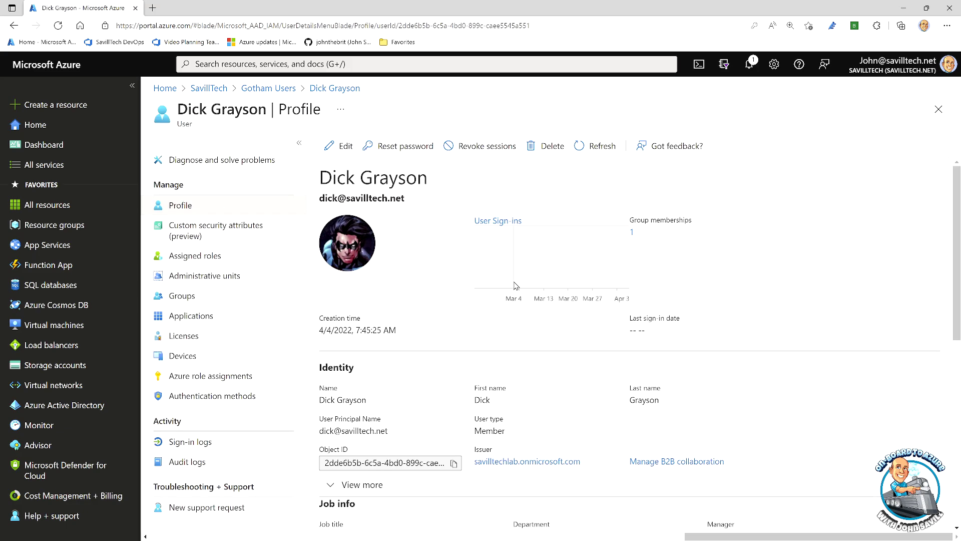
pyautogui.scroll(-6, 509, 287)
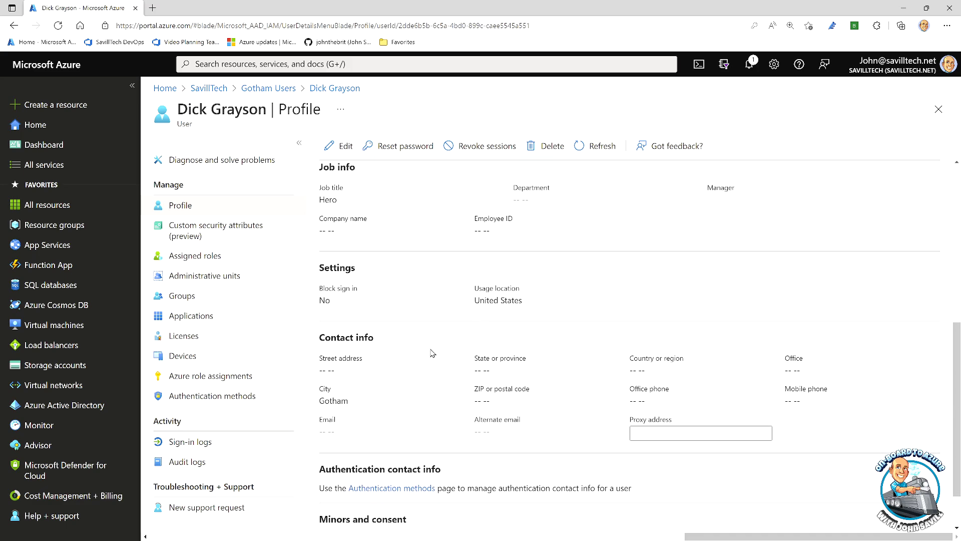
pyautogui.moveTo(316, 394); pyautogui.dragTo(381, 413)
pyautogui.scroll(2, 427, 329)
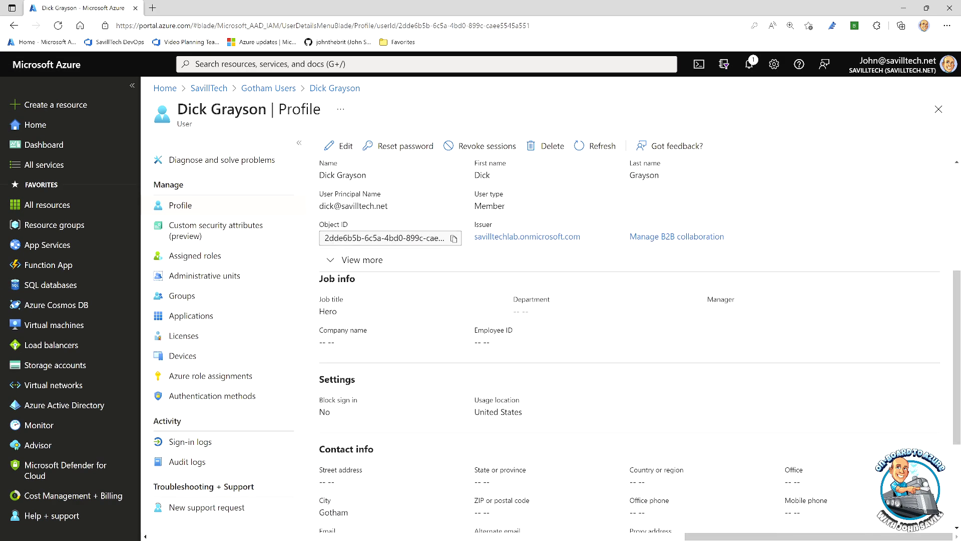
# Check the Helpdesk administrator role's assignments for Gotham Users, and return to the directory's list of administrative units.
pyautogui.click(279, 91)
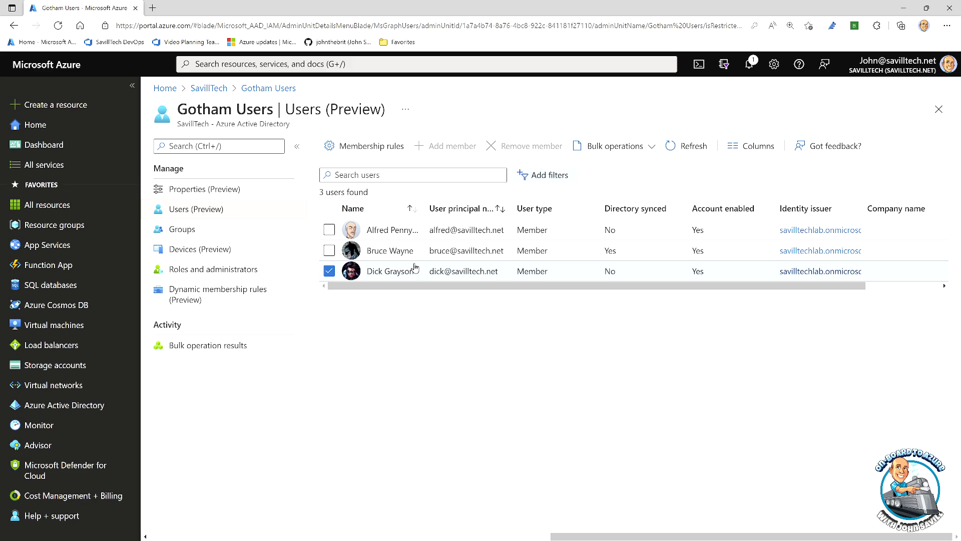
pyautogui.click(233, 269)
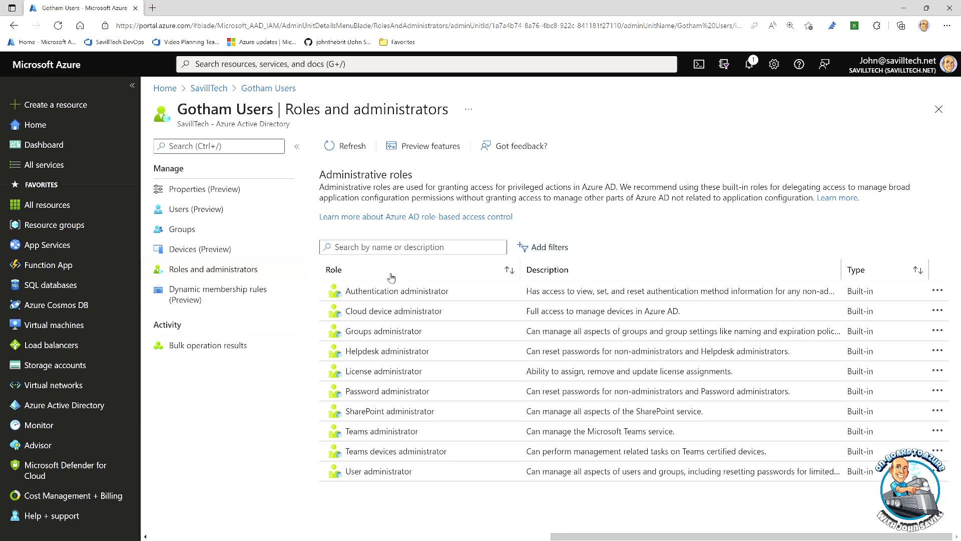
pyautogui.click(372, 355)
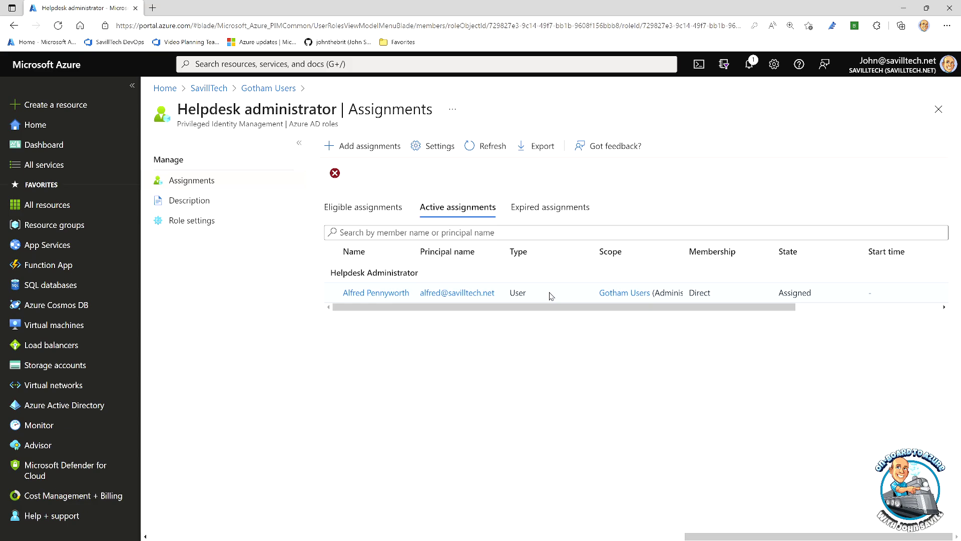
pyautogui.click(939, 109)
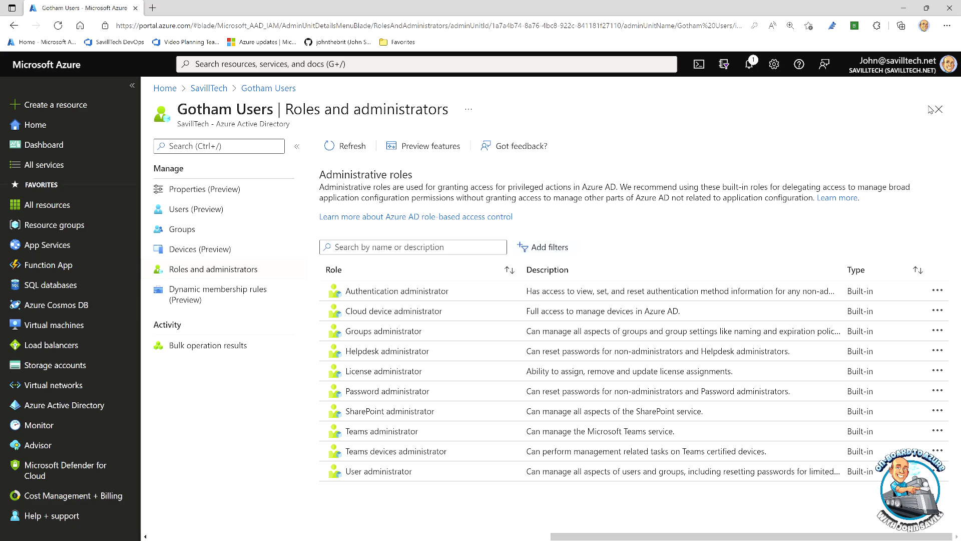
pyautogui.click(938, 109)
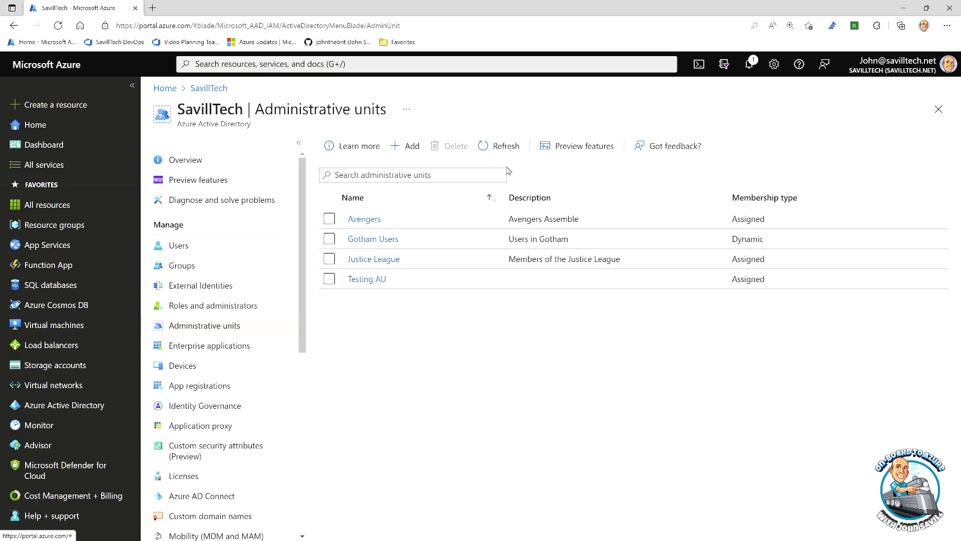
# Create an administrative unit named Test without a description or any role assignments.
pyautogui.click(407, 150)
pyautogui.click(294, 222)
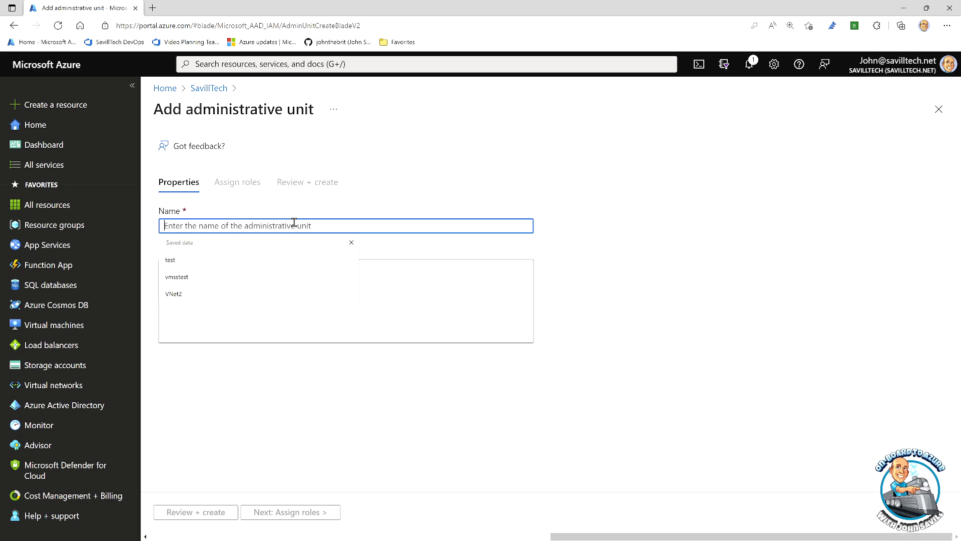
pyautogui.write('Test')
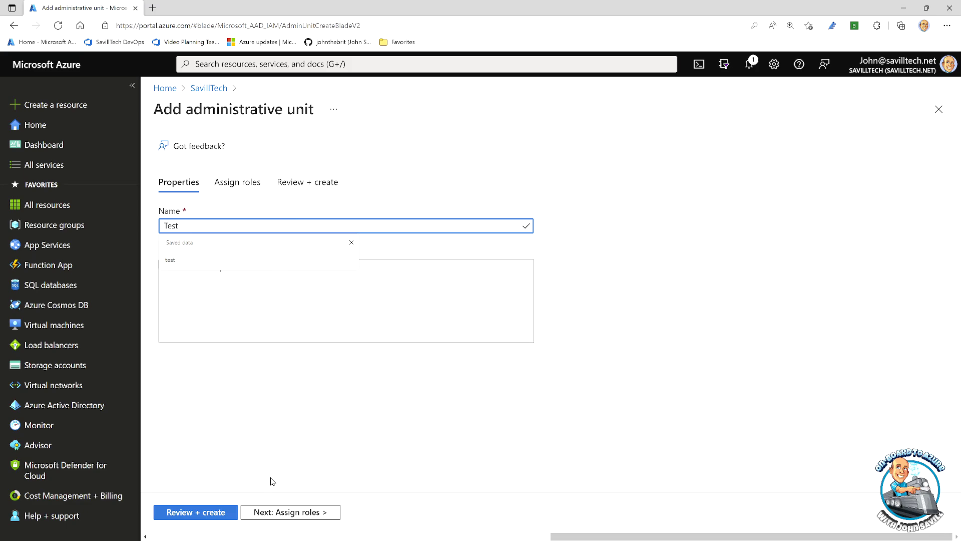
pyautogui.click(281, 512)
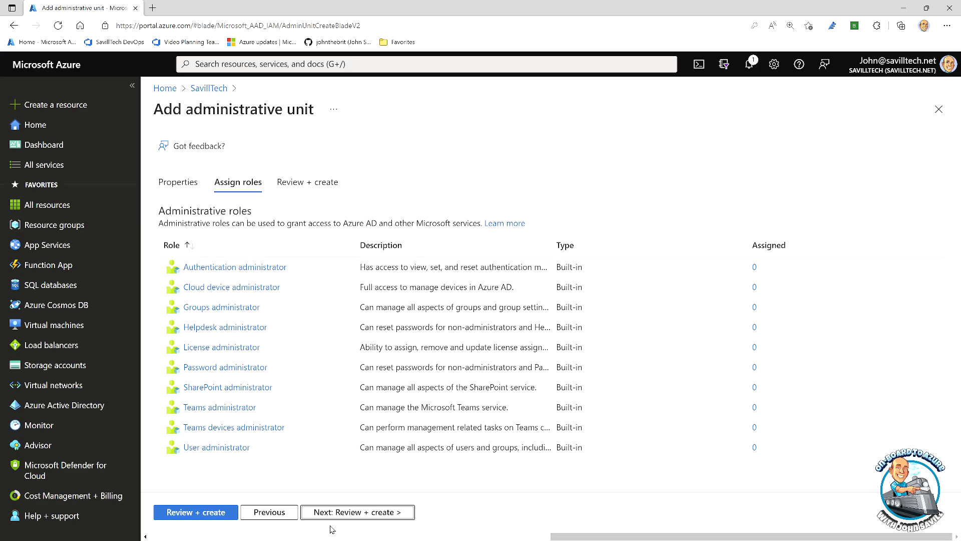
pyautogui.click(235, 515)
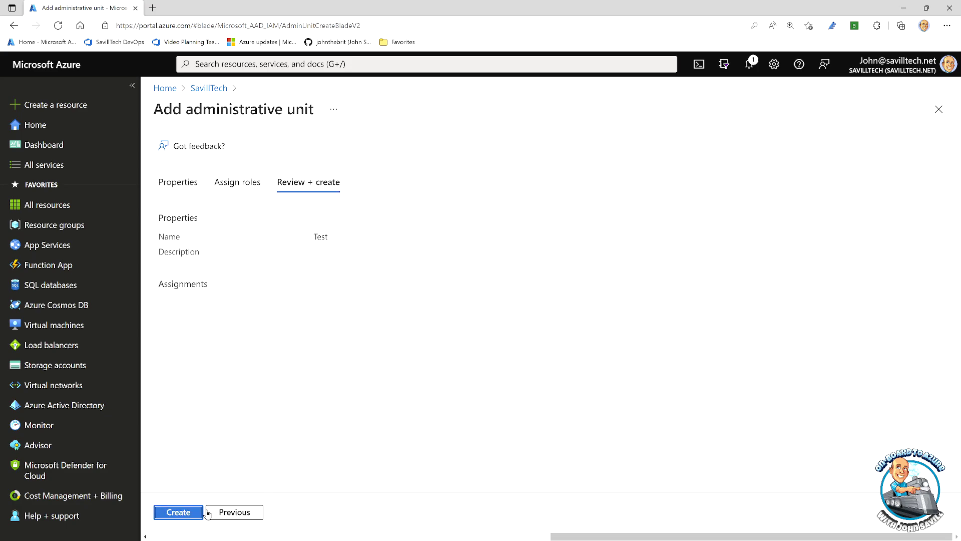
pyautogui.click(203, 513)
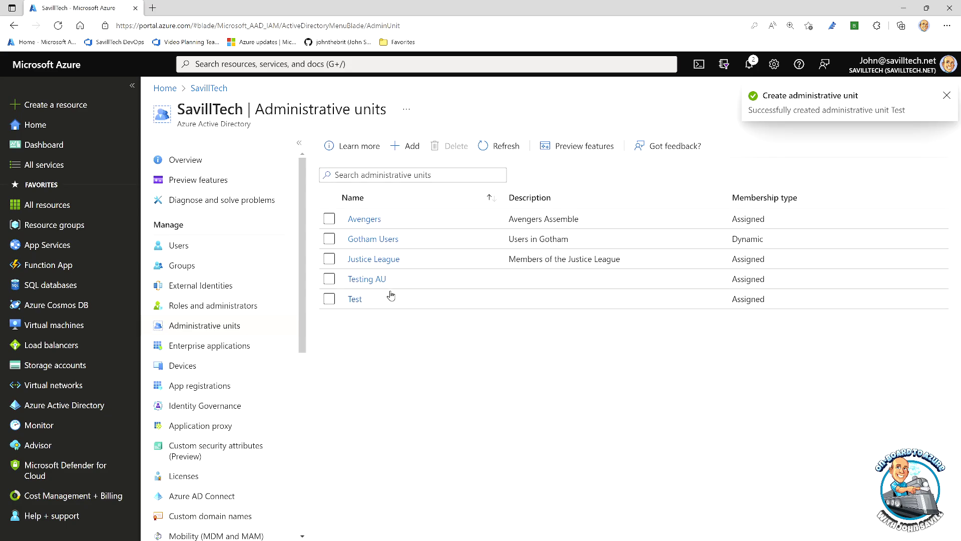
# Open the properties of the Test administrative unit and select Dynamic User as its membership type.
pyautogui.click(356, 299)
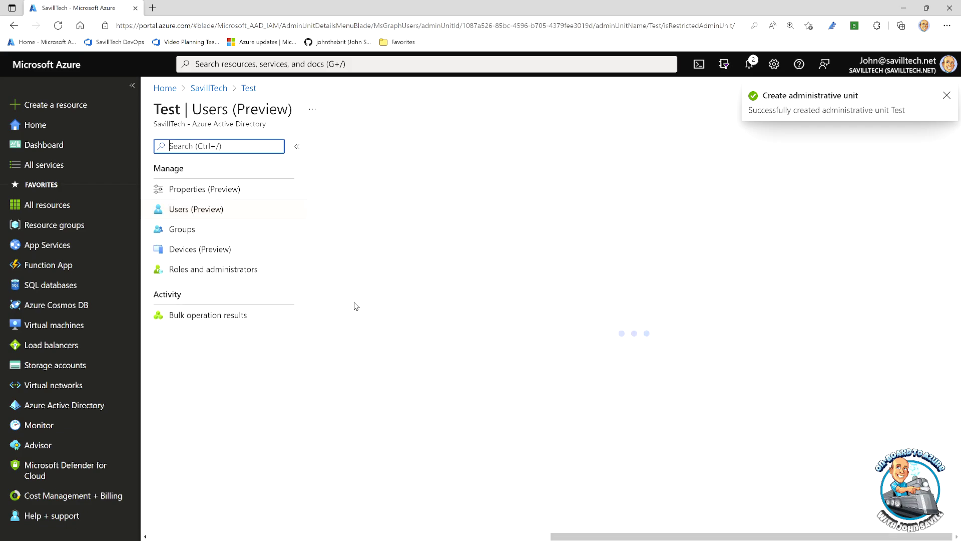
pyautogui.click(237, 190)
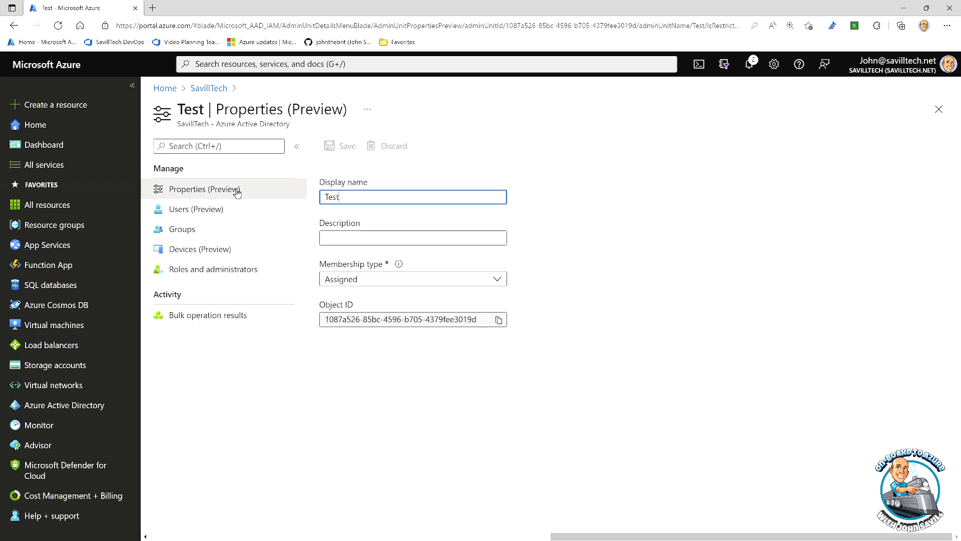
pyautogui.click(435, 284)
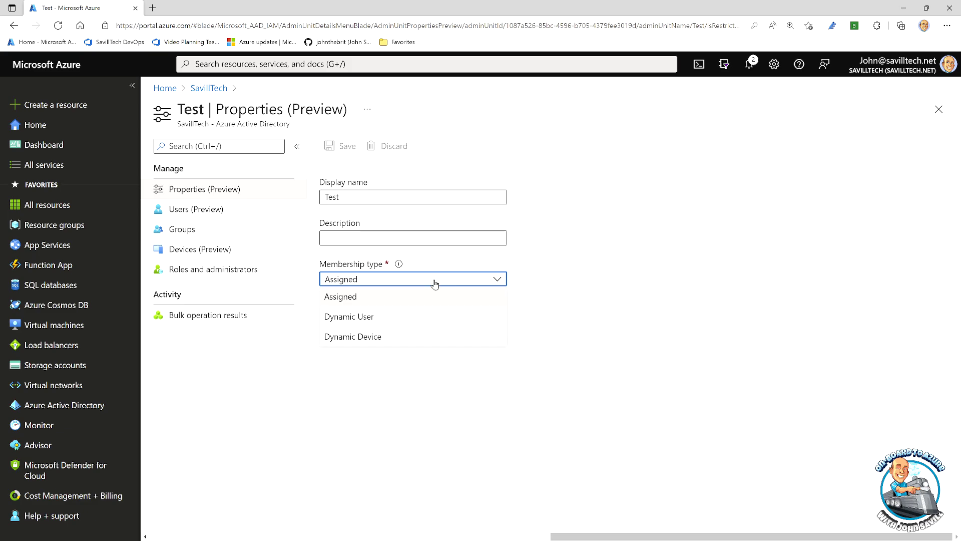
pyautogui.click(370, 318)
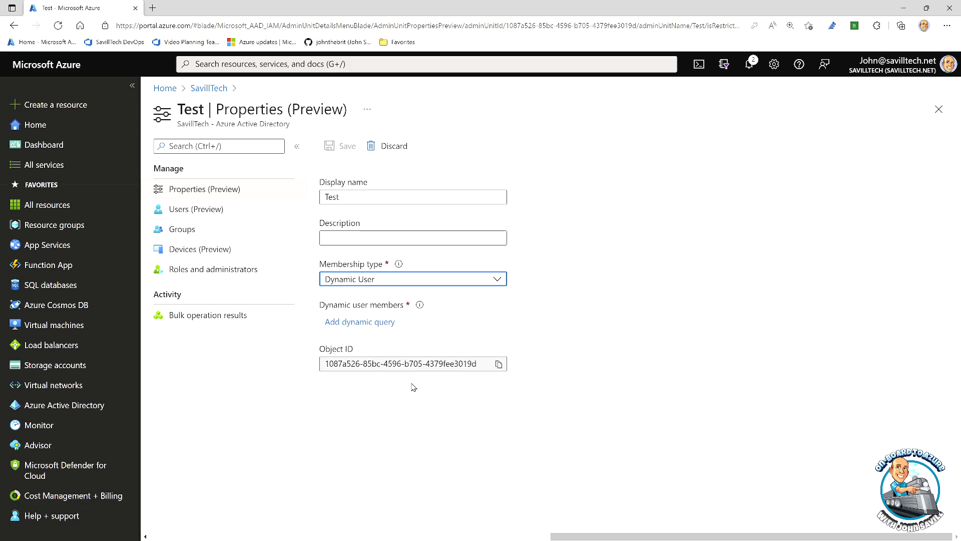
pyautogui.click(546, 358)
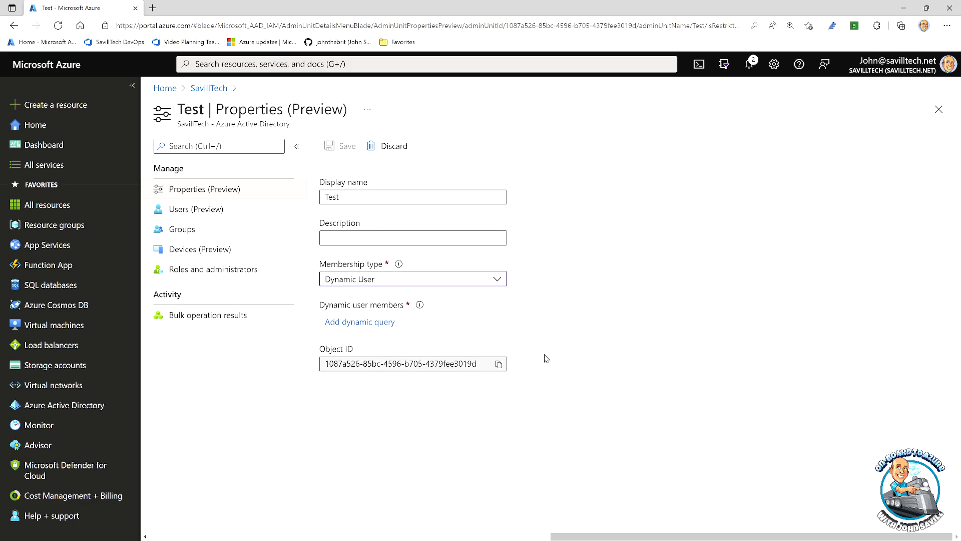
# Add a dynamic query for the Test unit with the rule that department Equals JL.
pyautogui.click(351, 323)
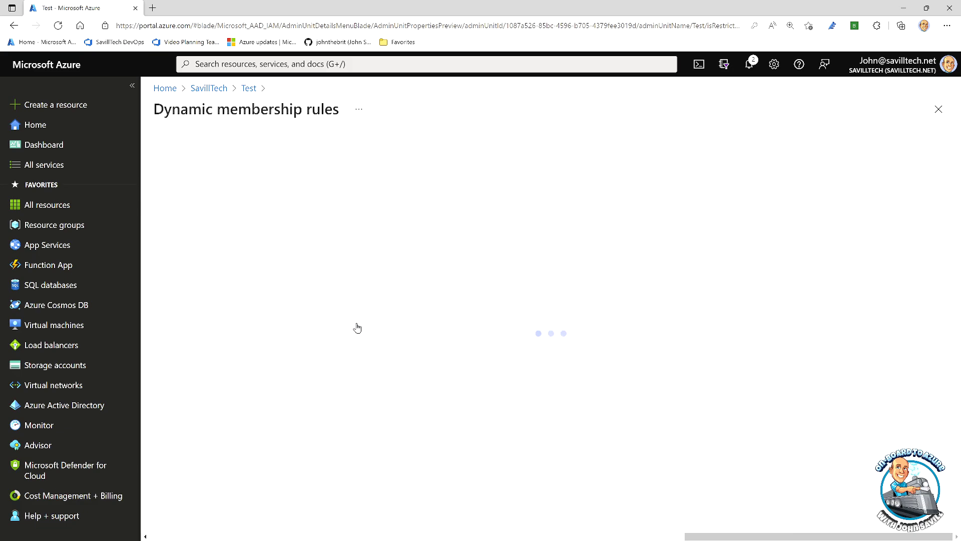
pyautogui.click(324, 249)
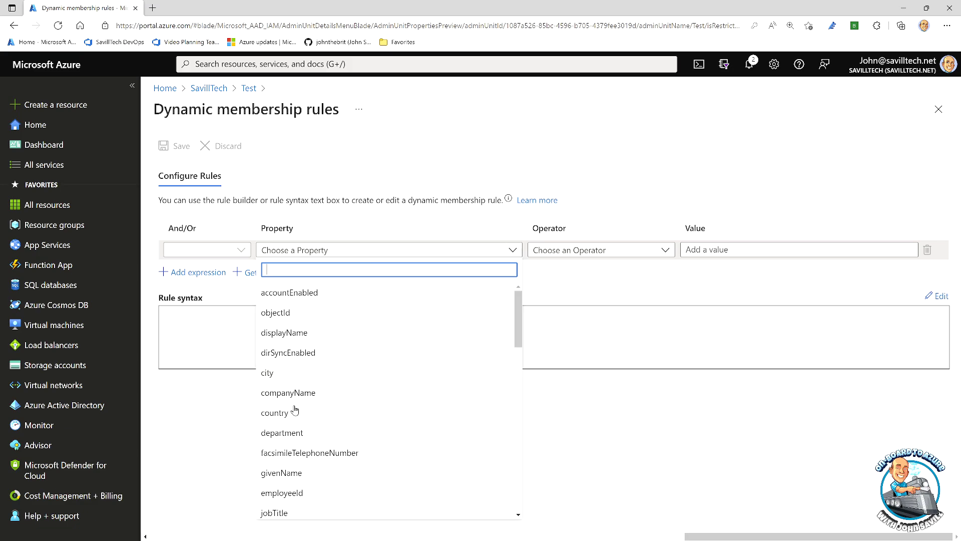
pyautogui.click(290, 433)
pyautogui.click(605, 252)
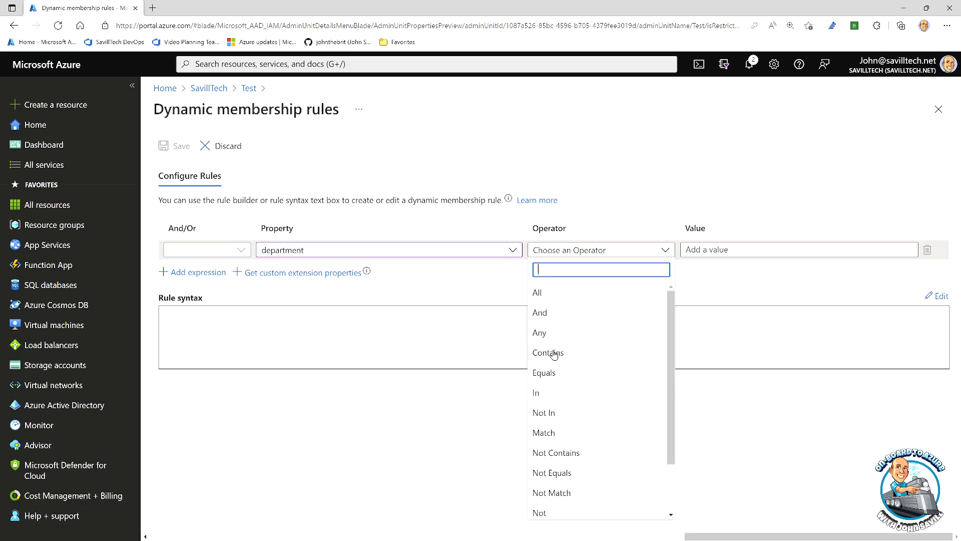
pyautogui.click(546, 373)
pyautogui.click(690, 251)
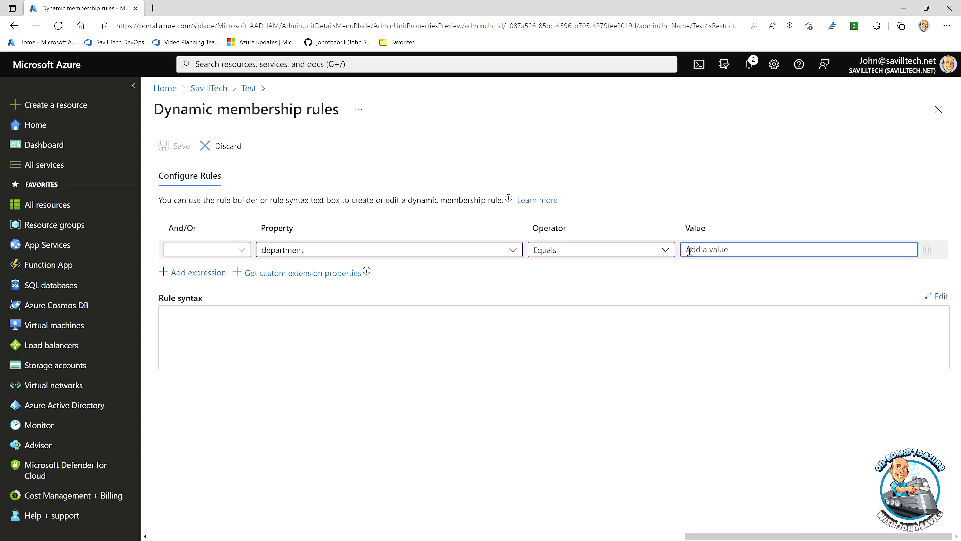
pyautogui.write('JL')
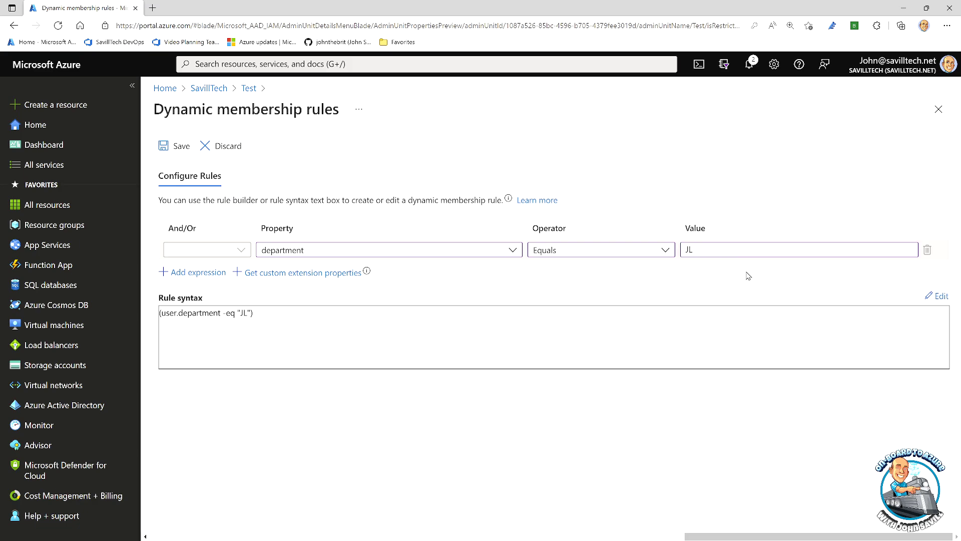
# Save the department rule and the Test unit's Dynamic User properties, accepting that the existing membership may change.
pyautogui.click(174, 146)
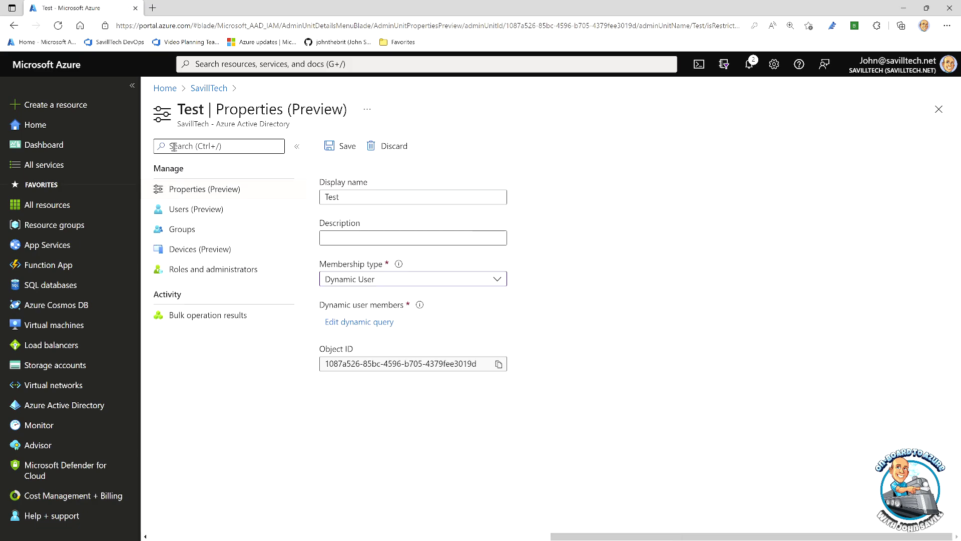
pyautogui.click(343, 149)
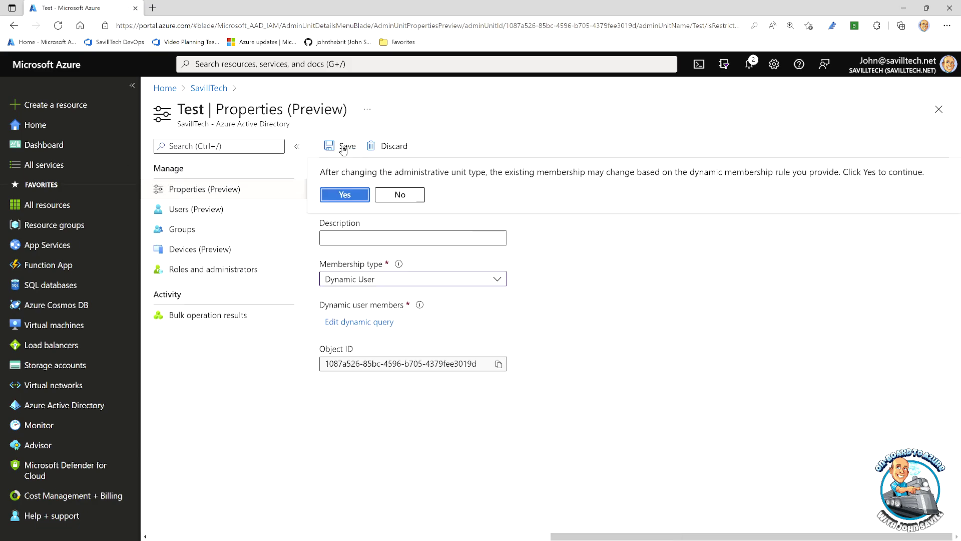
pyautogui.click(345, 196)
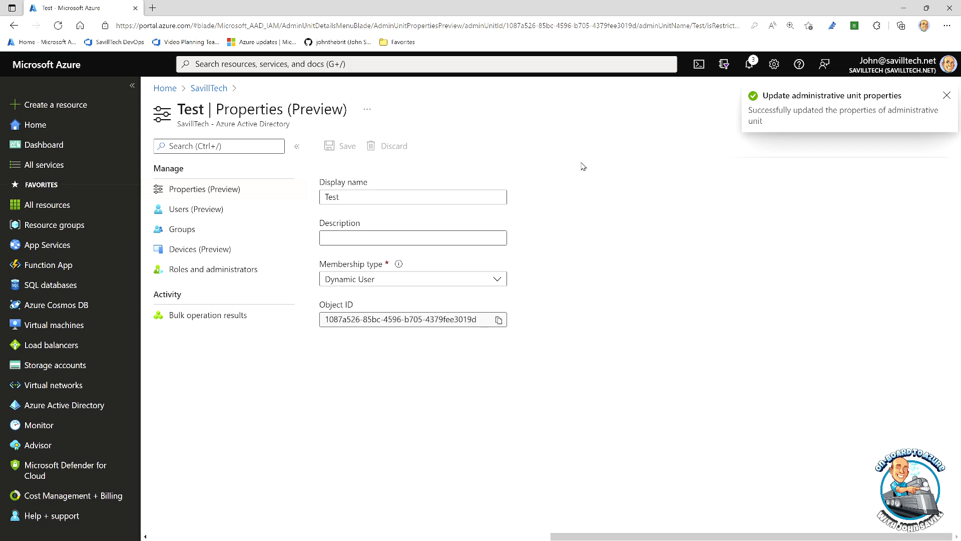
# Check the Test unit's user list, return to the administrative units, and view the users of Gotham Users.
pyautogui.click(203, 215)
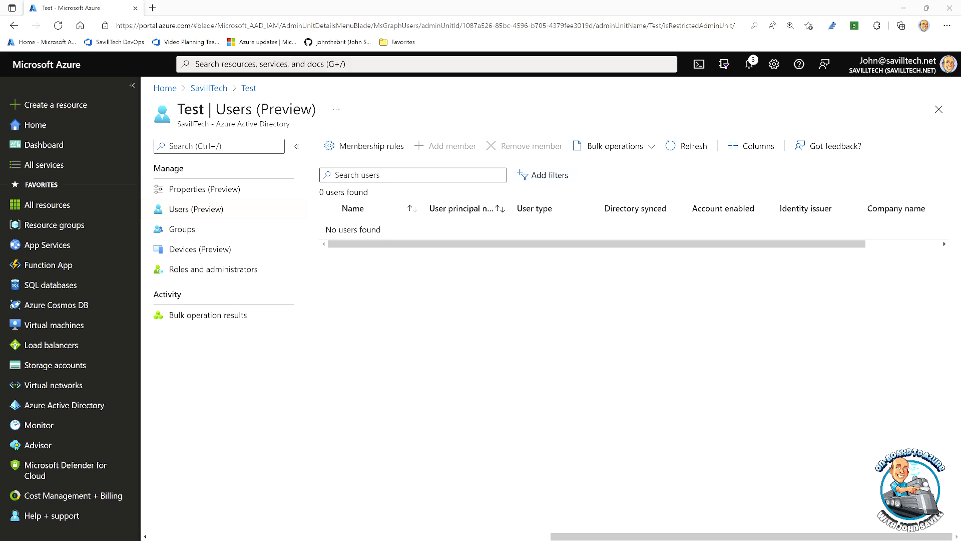
pyautogui.click(938, 110)
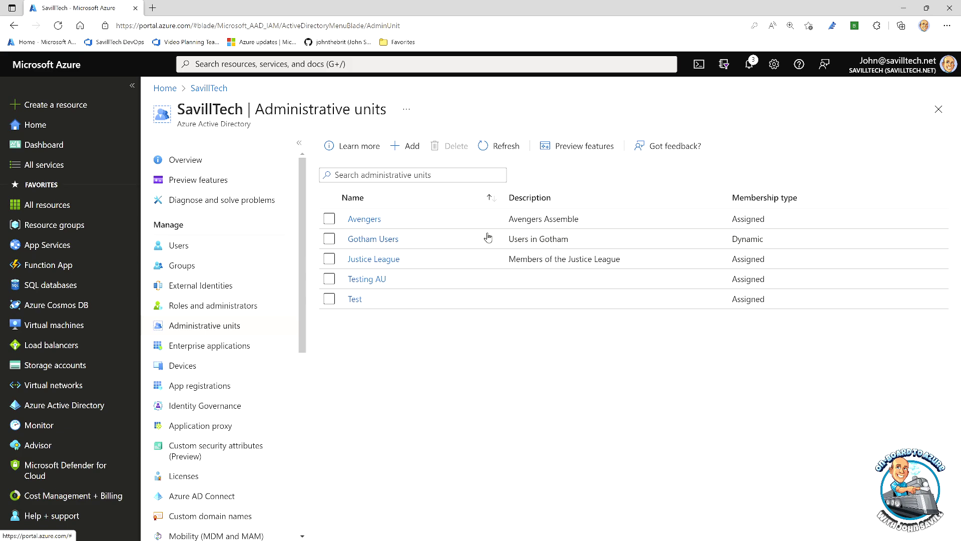
pyautogui.click(384, 241)
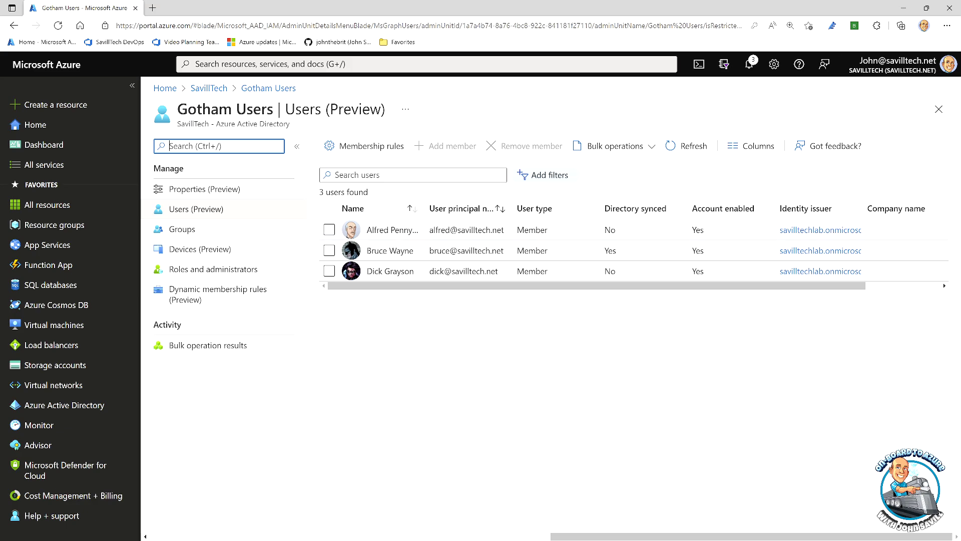
# Switch to the My Staff portal in the InPrivate browser window and view the last listed member's details under Gotham Users.
pyautogui.hotkey('alt', 'Tab')
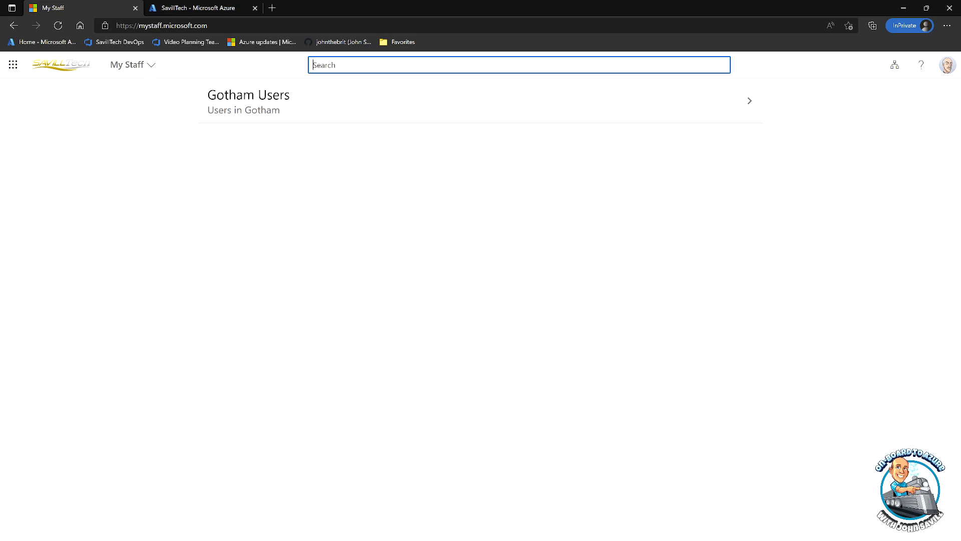
pyautogui.hotkey('alt', 'Tab')
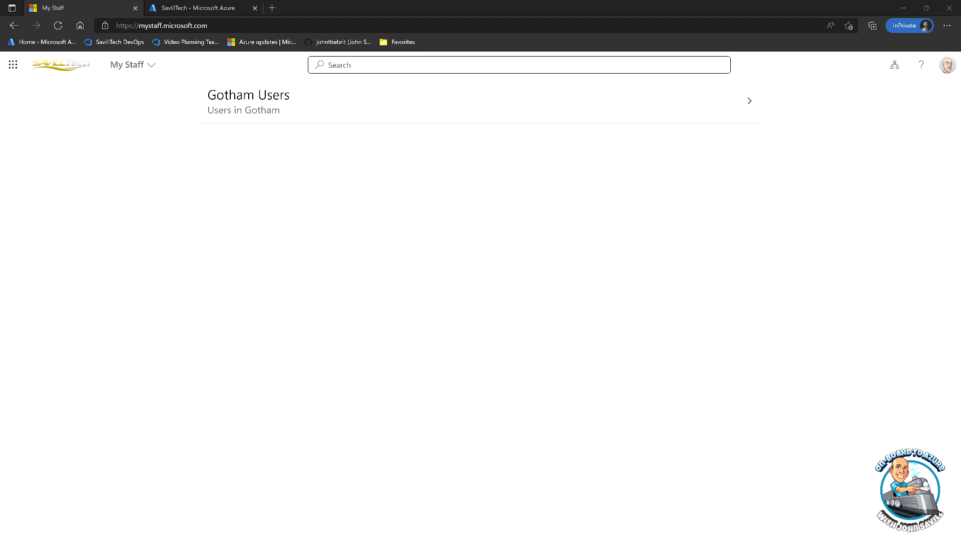
pyautogui.hotkey('alt', 'Tab')
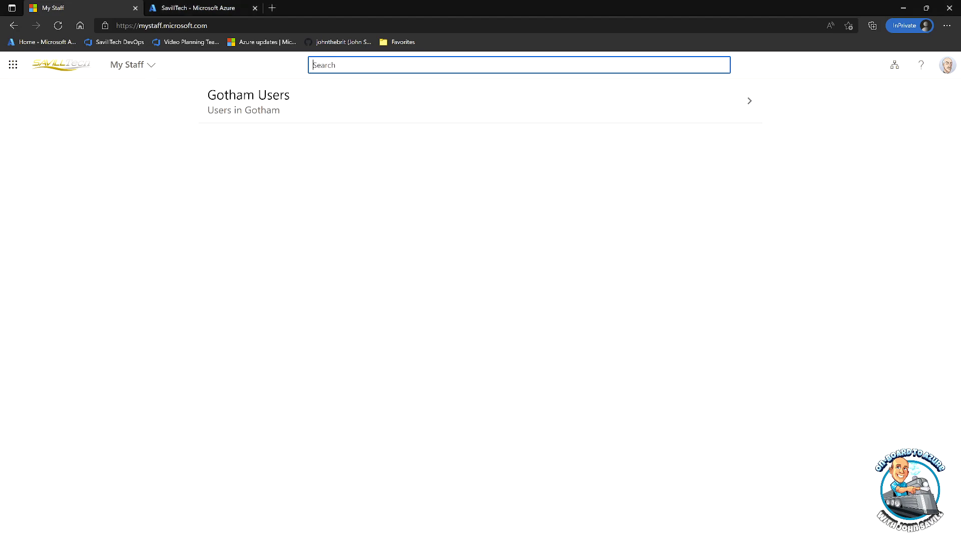
pyautogui.hotkey('alt', 'Tab')
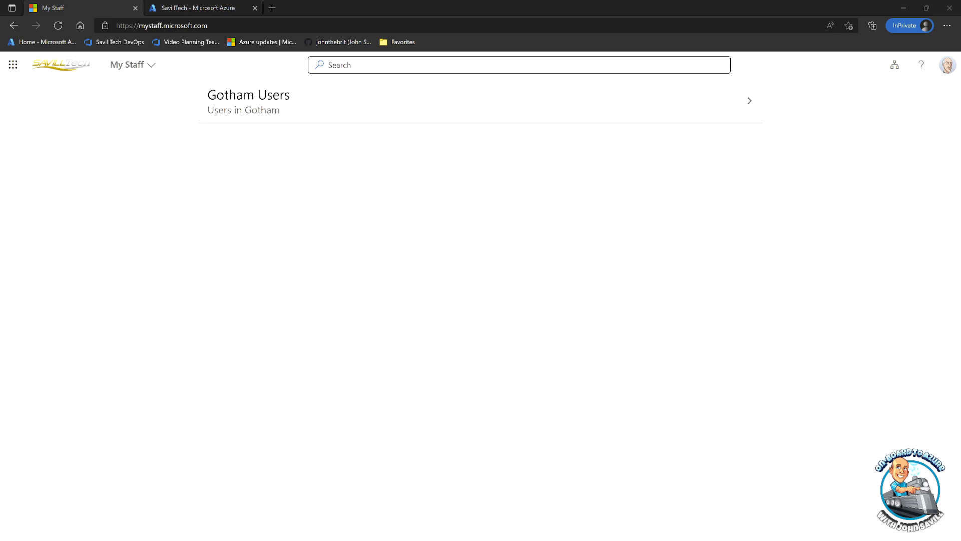
pyautogui.click(368, 117)
pyautogui.click(368, 117)
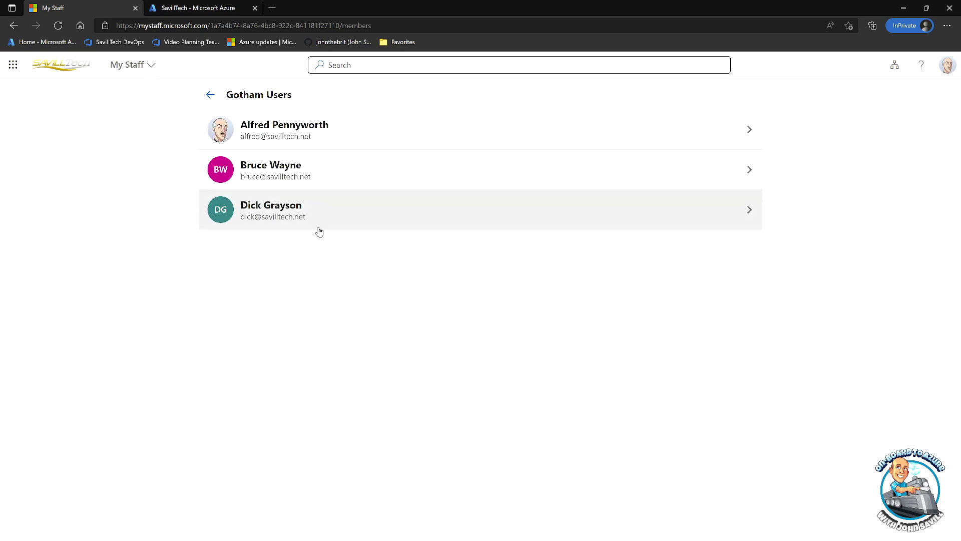
pyautogui.click(295, 213)
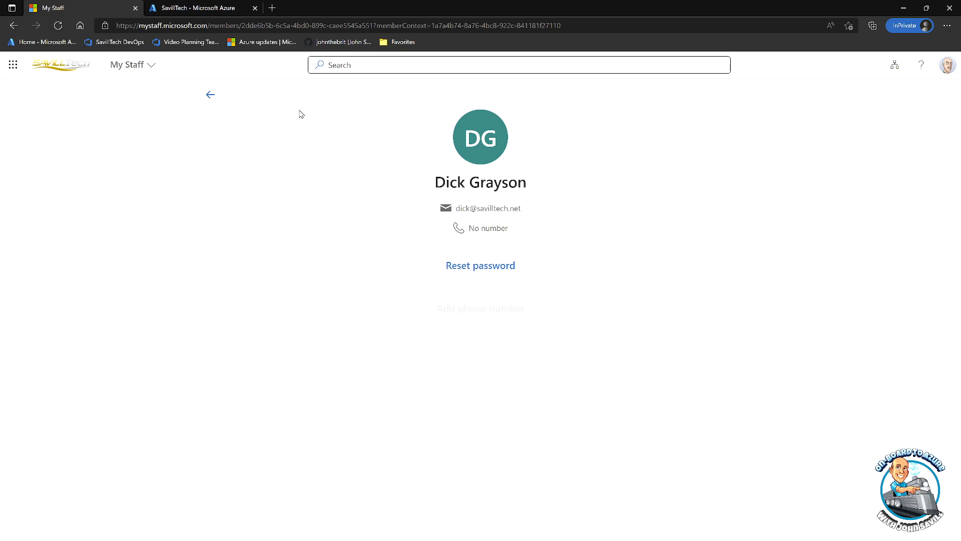
# In the InPrivate Azure portal, view the same member's password reset option without resetting it, and return to the list of all users.
pyautogui.click(197, 9)
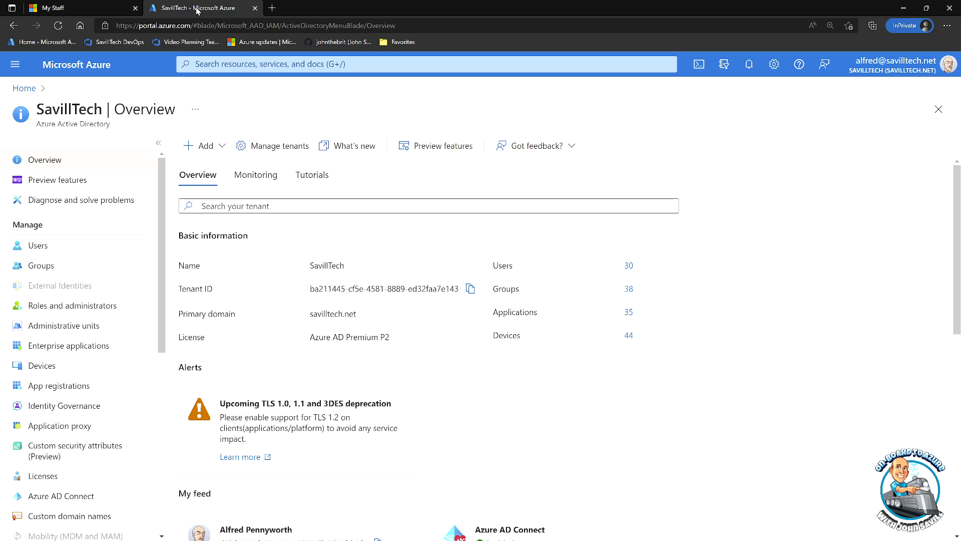
pyautogui.click(37, 247)
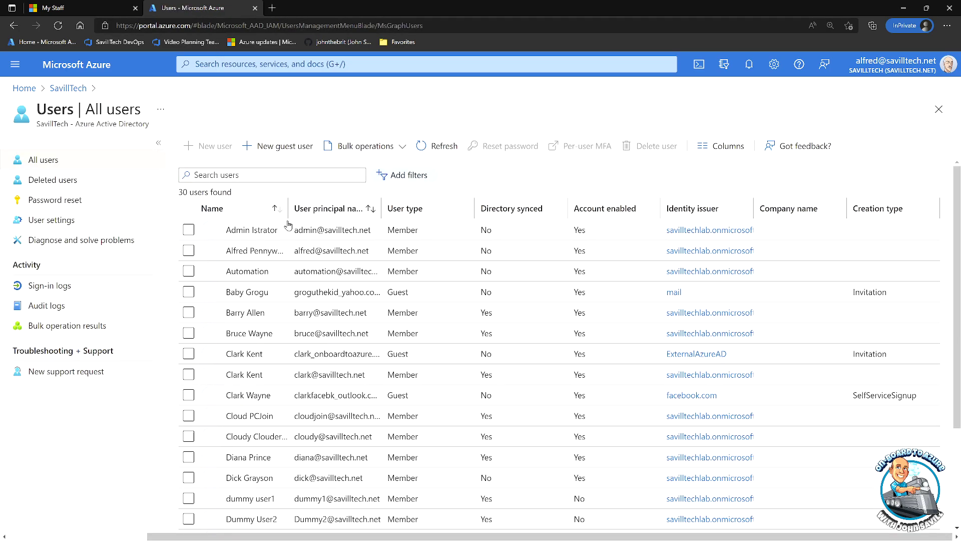
pyautogui.click(253, 479)
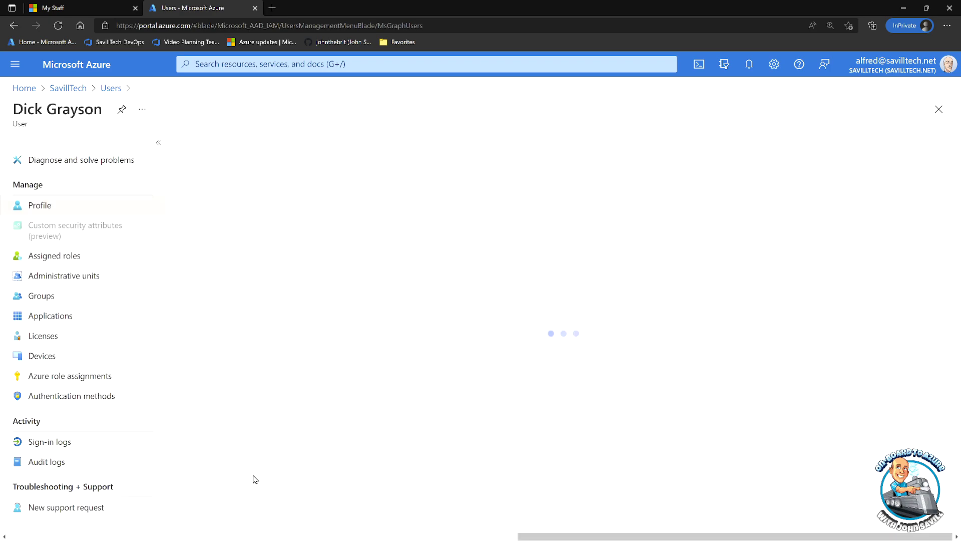
pyautogui.click(264, 146)
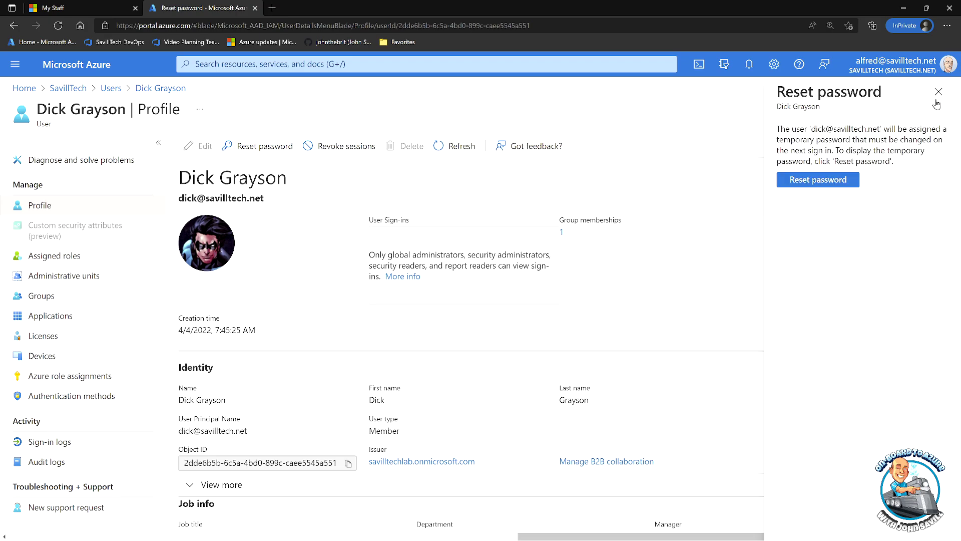
pyautogui.click(110, 89)
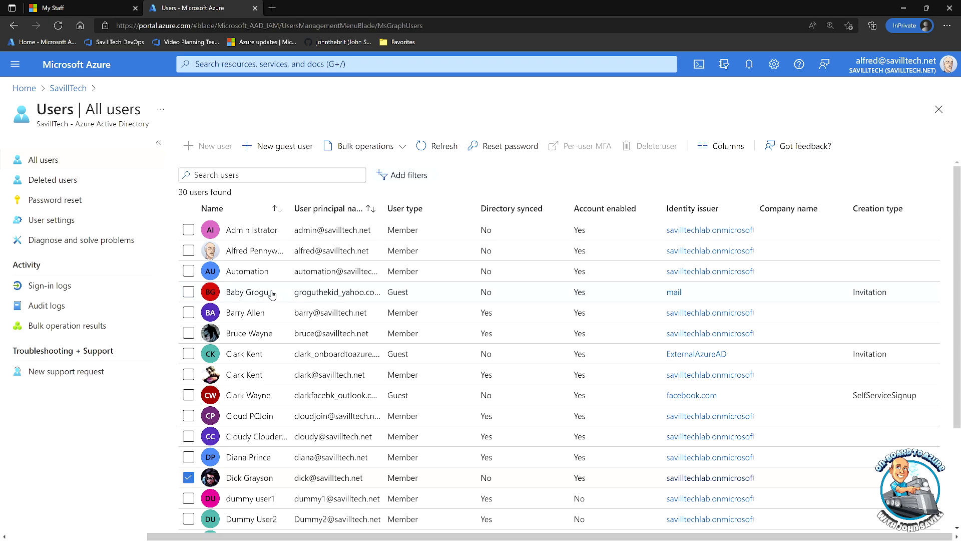